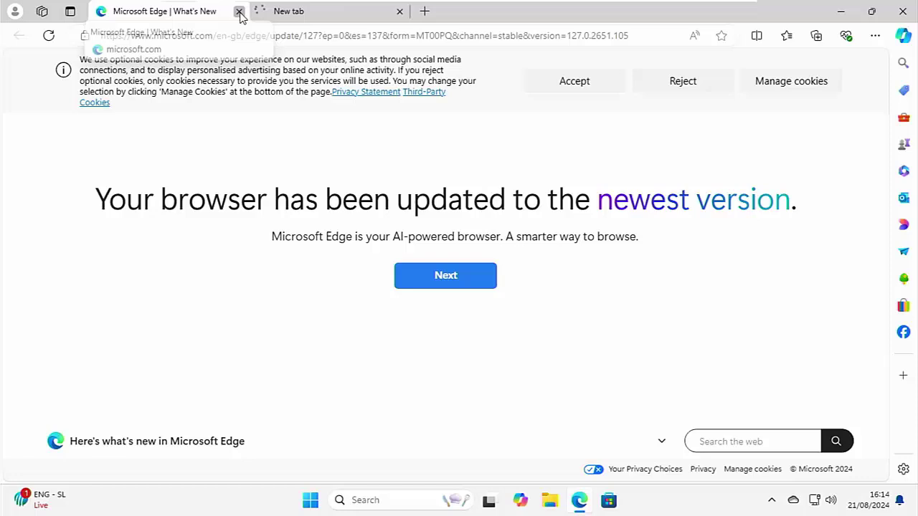
Close Microsoft Edge along with its What's New tab, and launch Google Chrome briefly before closing it again
click(240, 11)
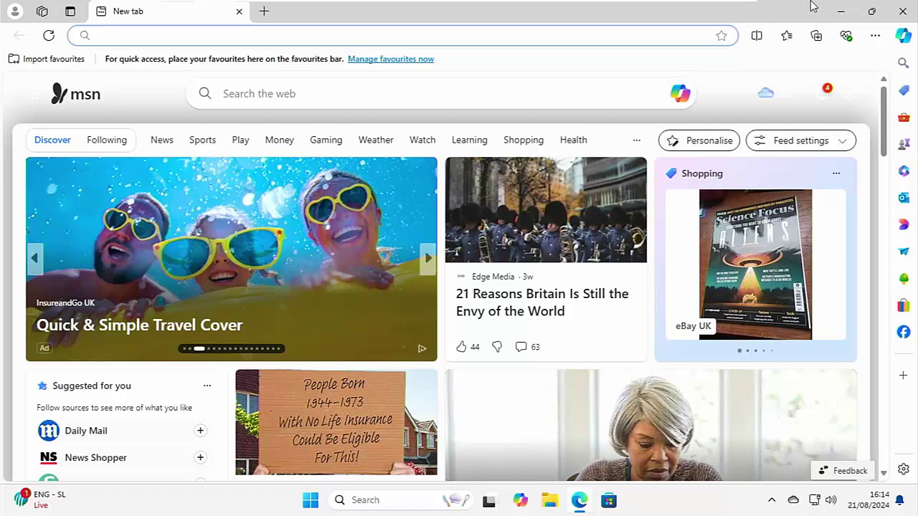
click(902, 10)
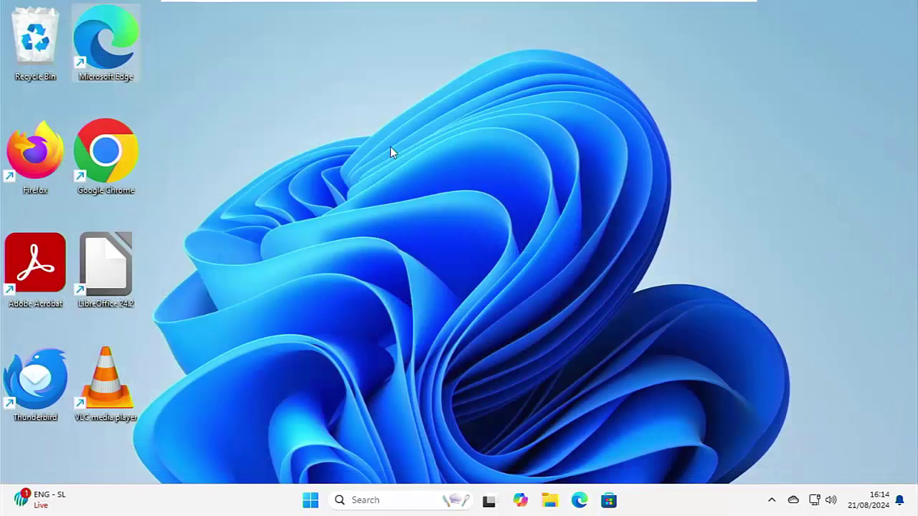
double_click(115, 165)
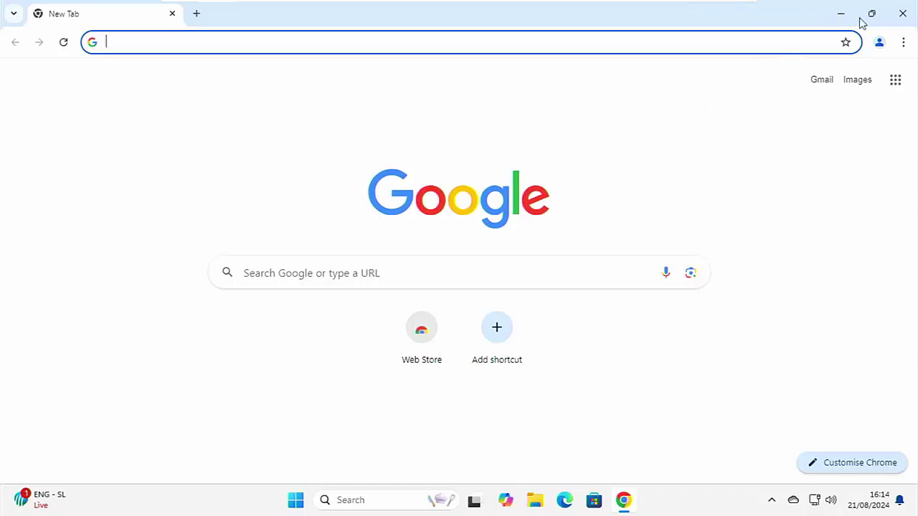
click(903, 14)
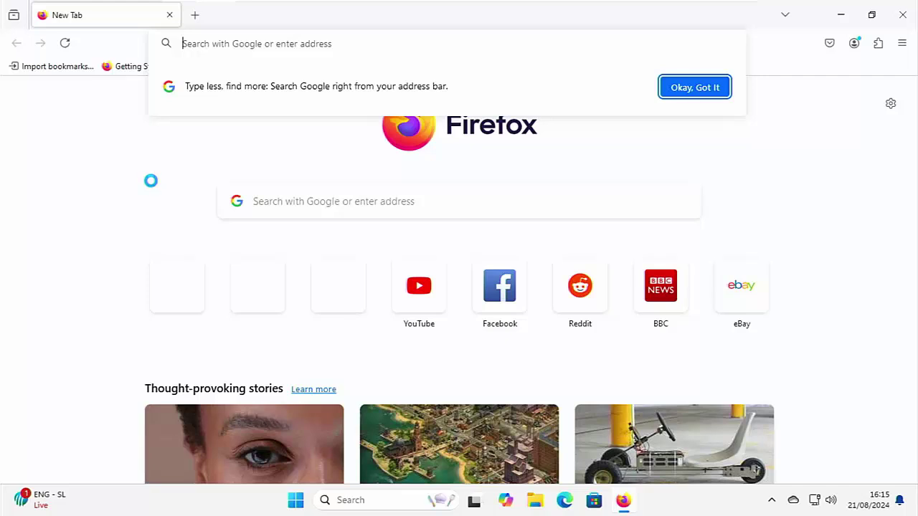
Dismiss the address bar search tip in Firefox and close the browser
click(679, 95)
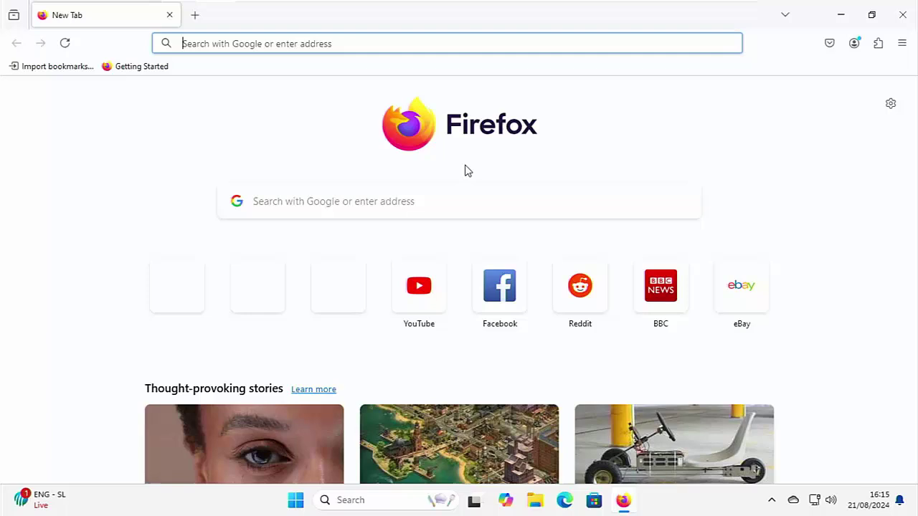
click(902, 14)
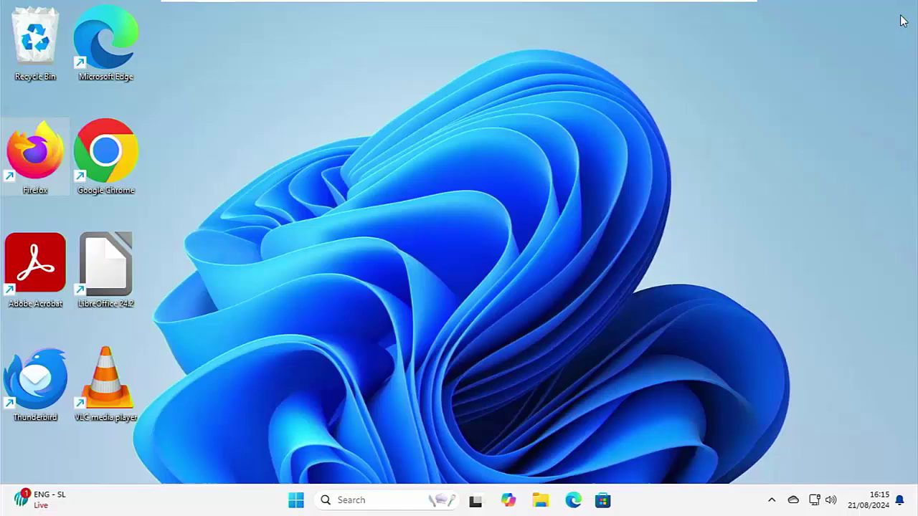
Launch Adobe Acrobat, make it the default app for .pdf files, and close it
double_click(35, 286)
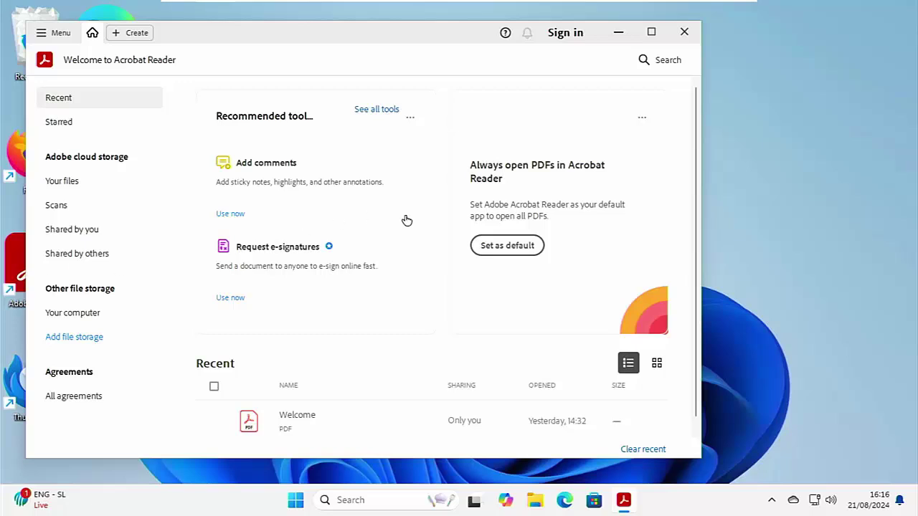
click(505, 251)
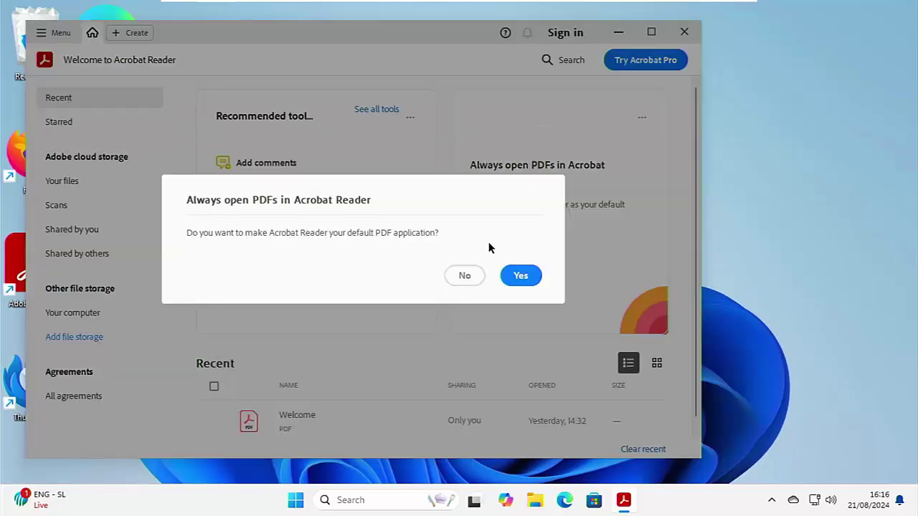
click(520, 277)
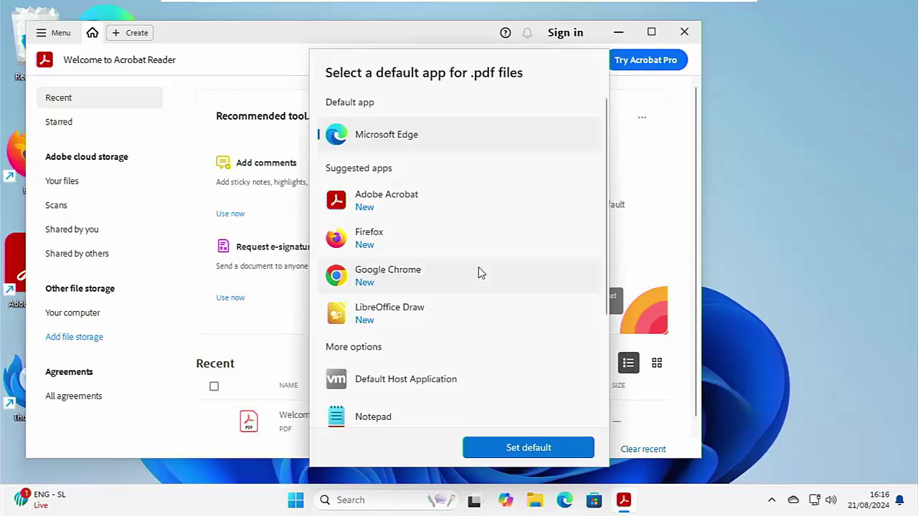
click(366, 204)
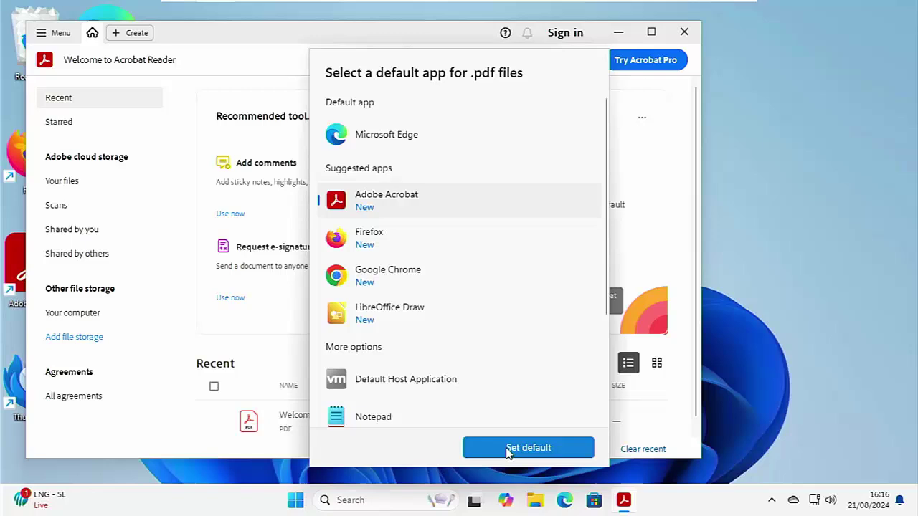
click(527, 448)
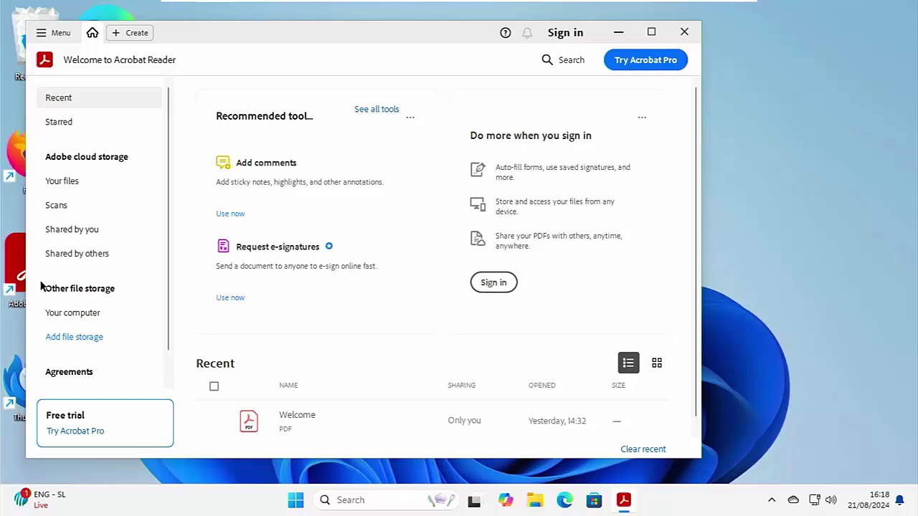
click(684, 31)
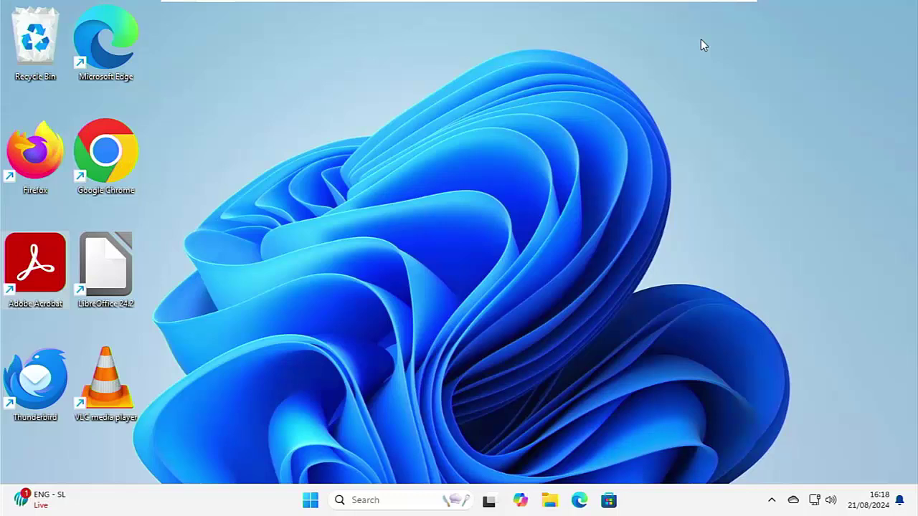
Launch LibreOffice, create a new Writer document, and dismiss the Tip of the Day
double_click(103, 259)
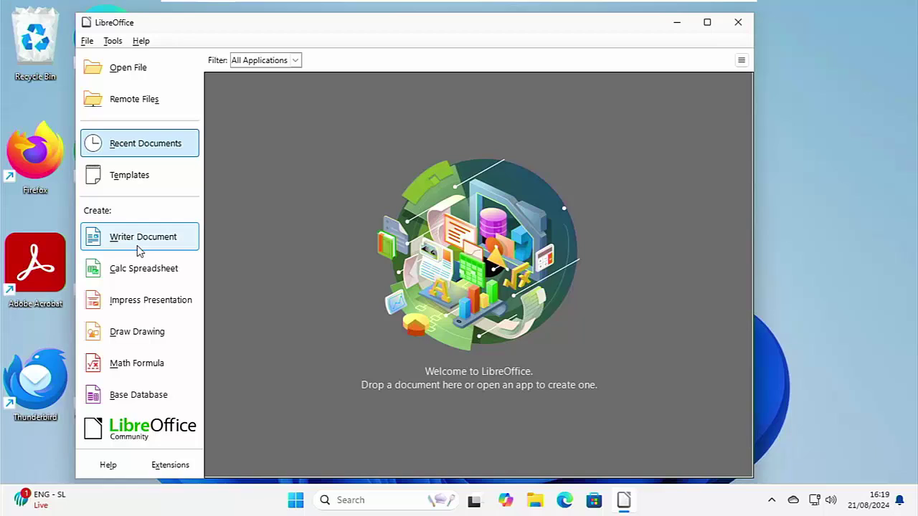
click(140, 250)
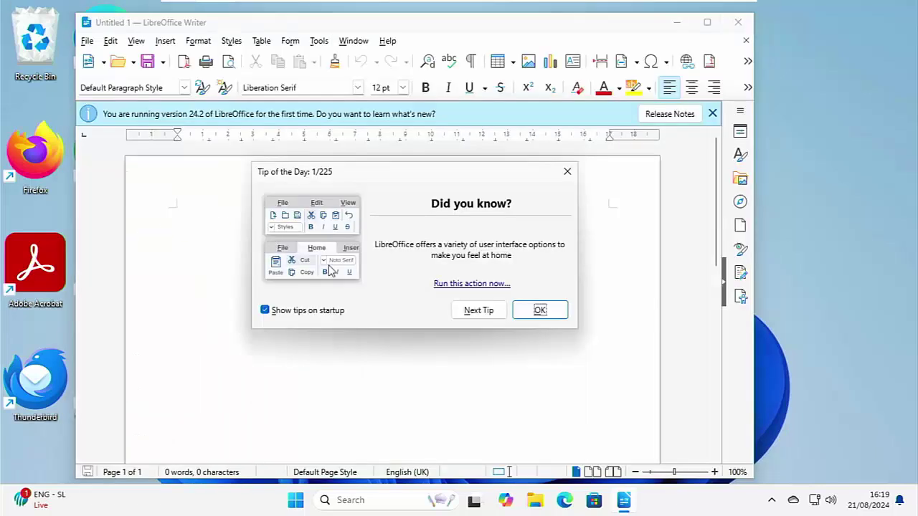
click(537, 310)
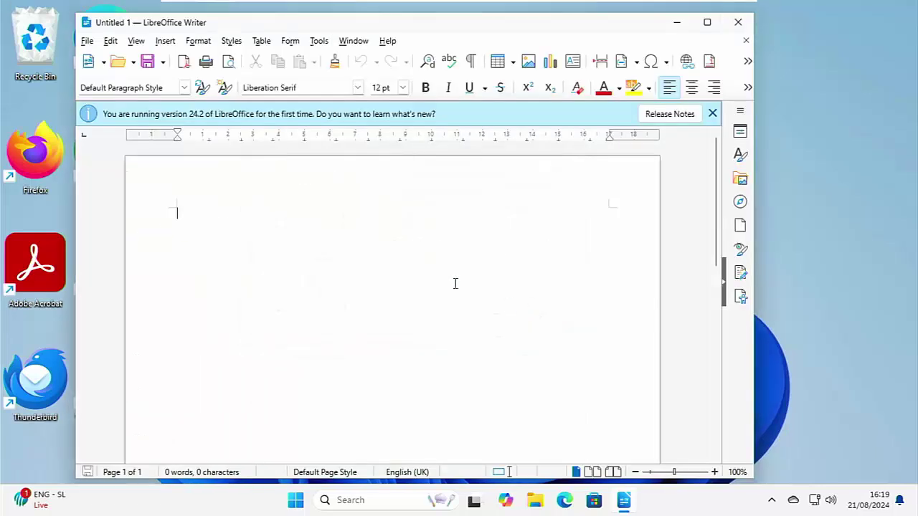
In the general Load/Save options, set text documents to always save as Word 2010–365 Document (*.docx) and apply the change
click(326, 43)
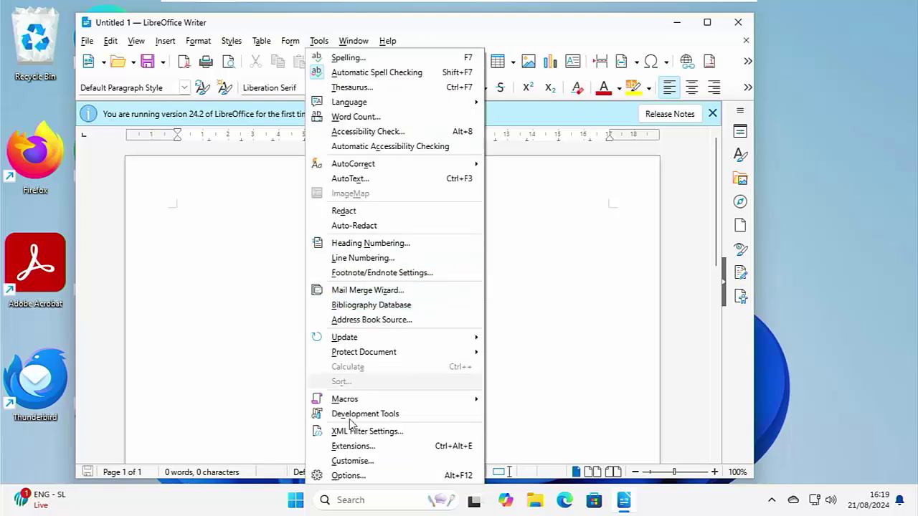
click(351, 478)
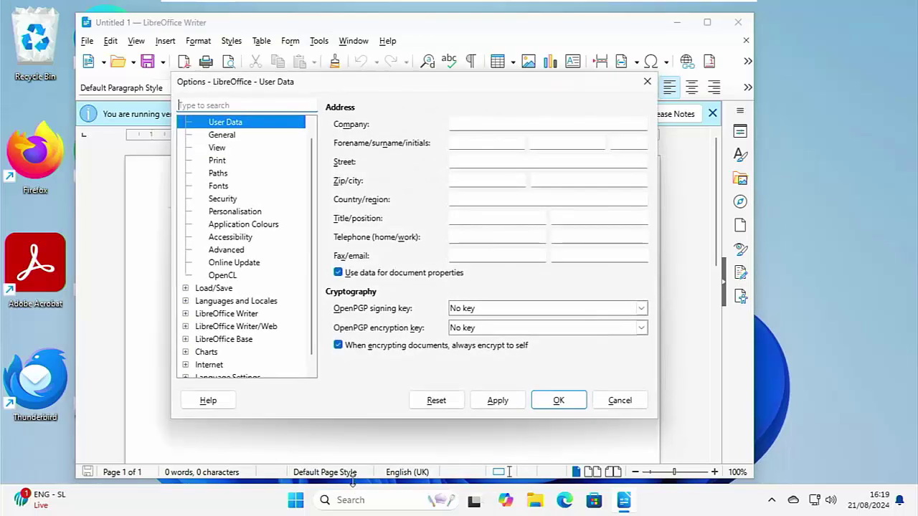
click(200, 290)
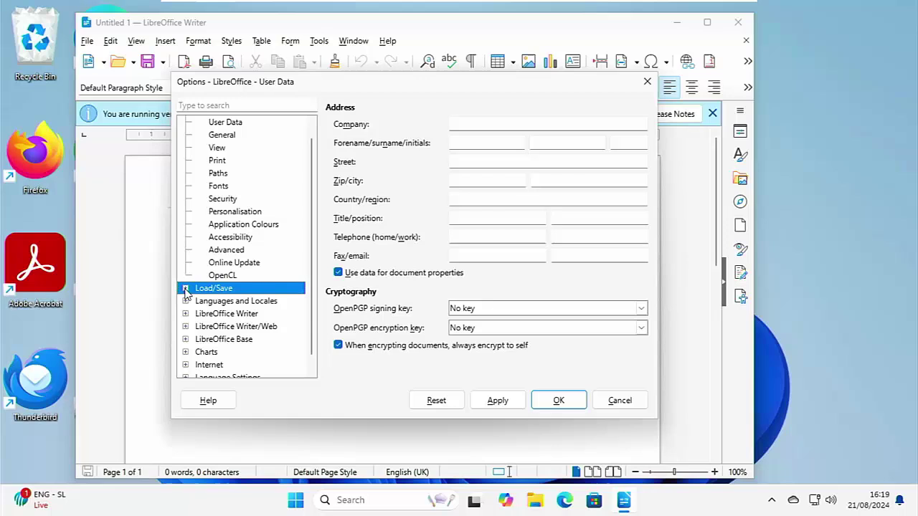
click(185, 289)
click(229, 306)
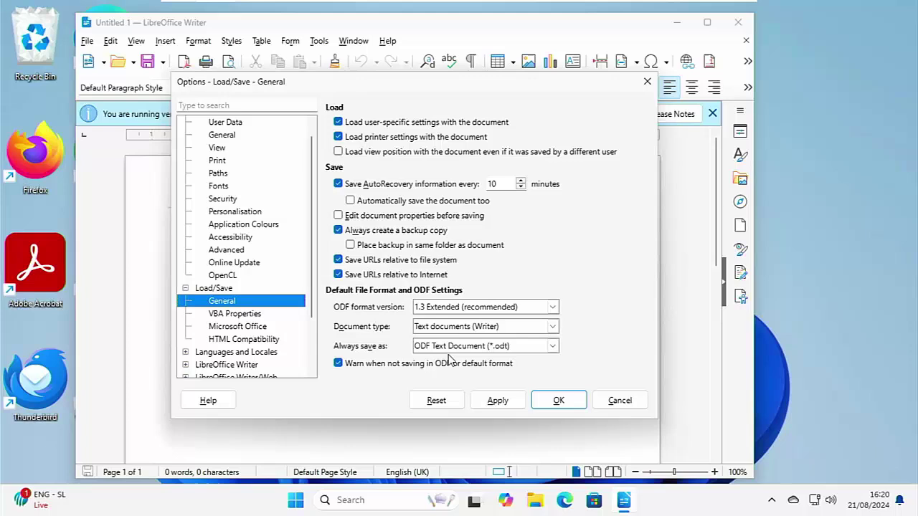
click(553, 347)
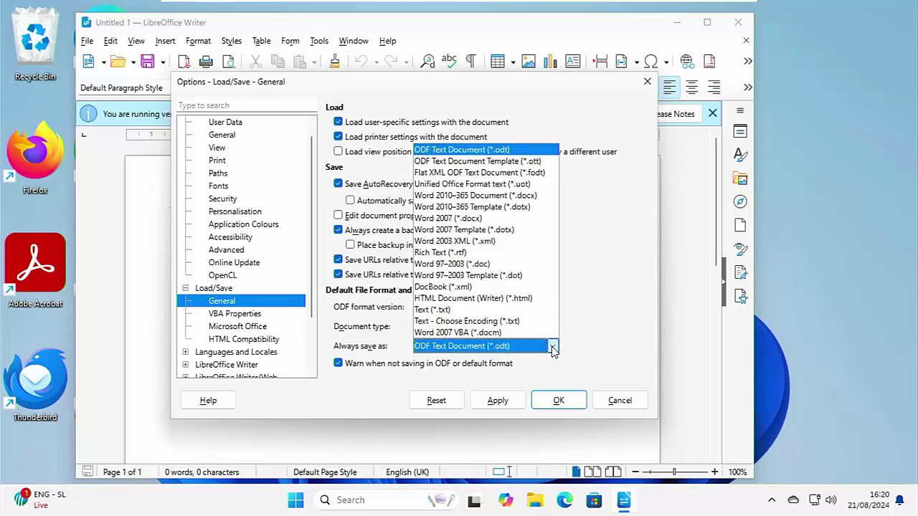
click(493, 196)
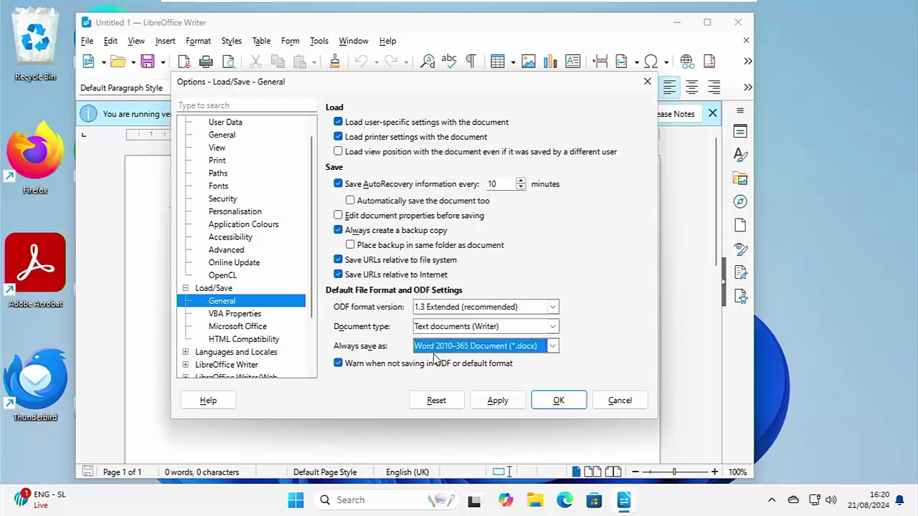
click(493, 400)
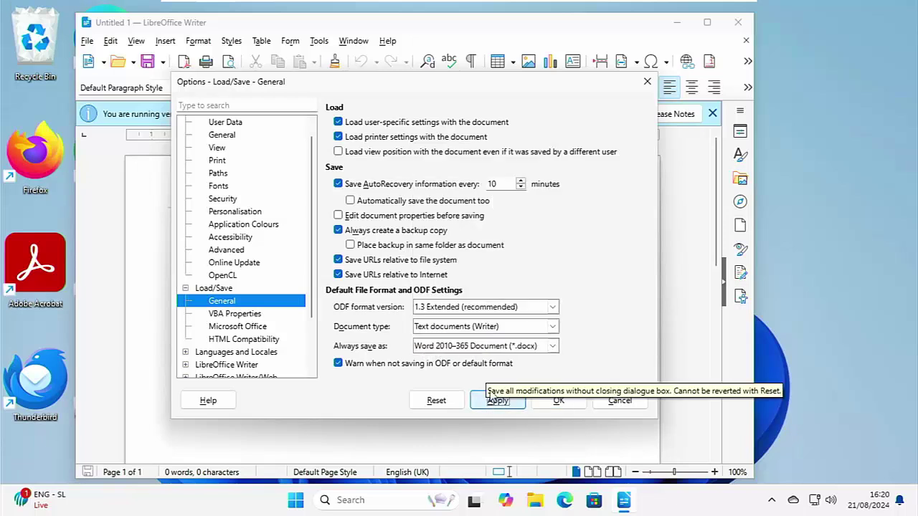
Set the default save format for Calc spreadsheets to Excel 2007–365 (*.xlsx) and apply the change
click(552, 327)
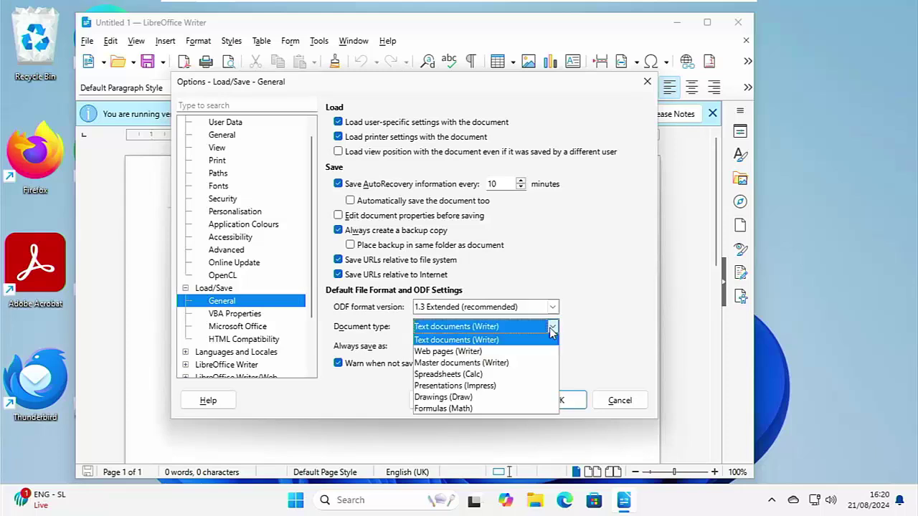
click(482, 375)
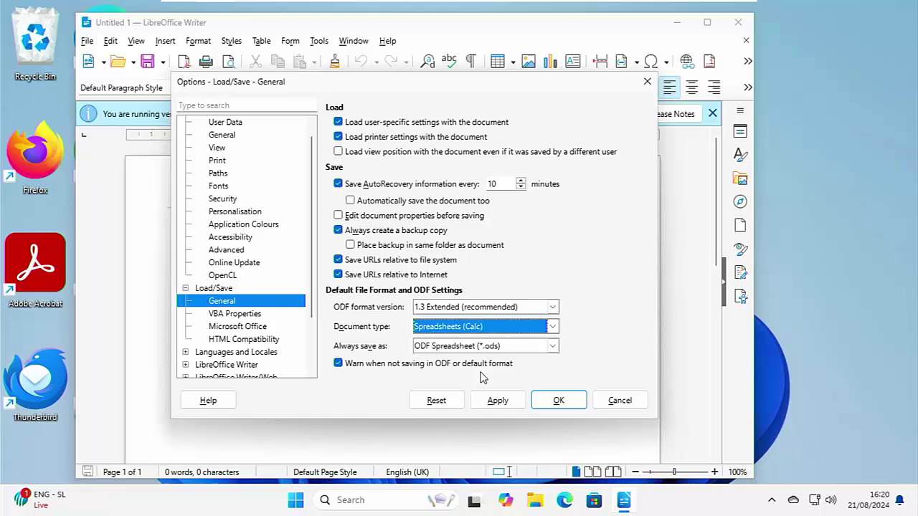
click(553, 347)
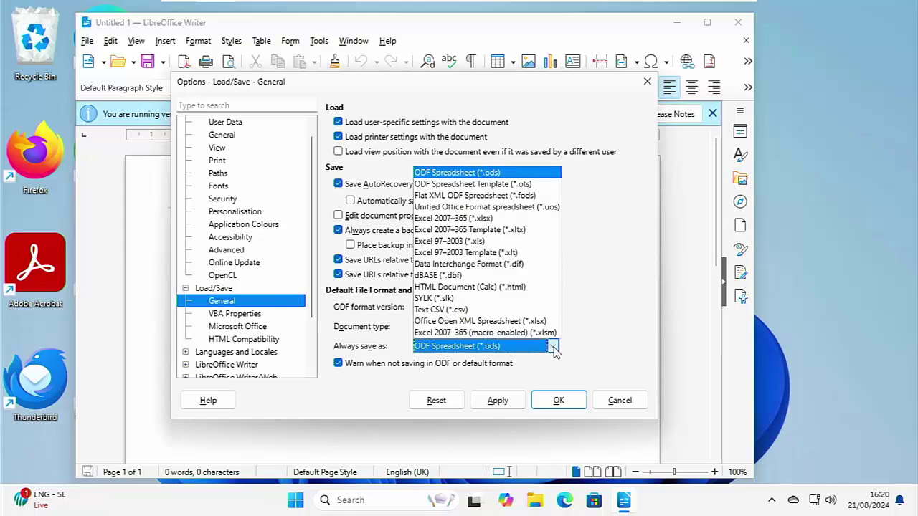
click(512, 218)
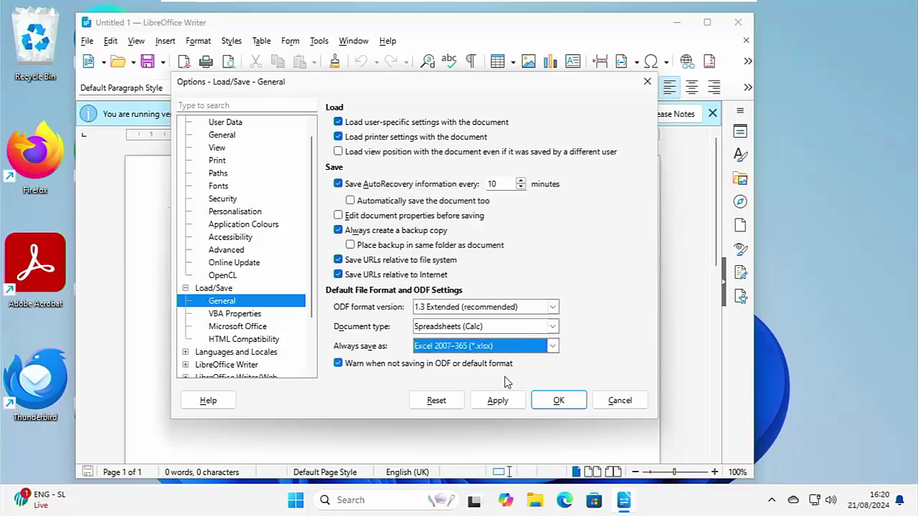
click(497, 400)
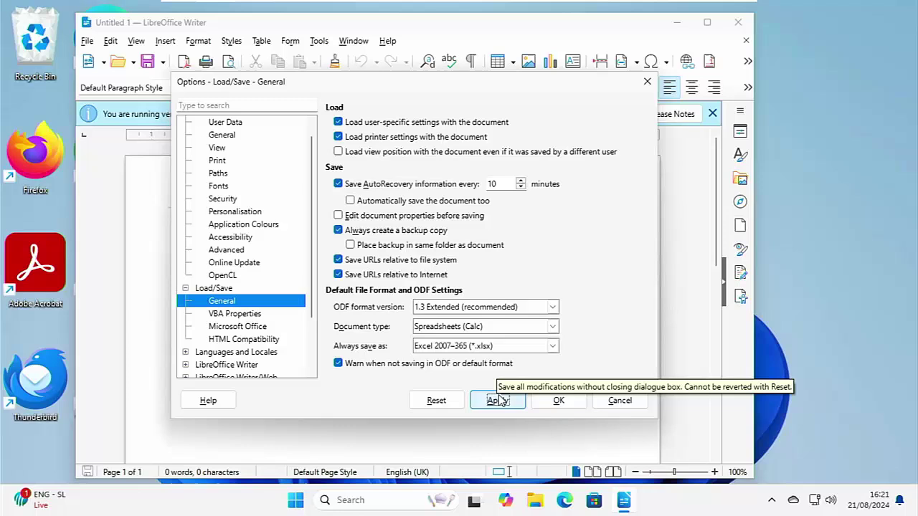
Set the default save format for Impress presentations to PowerPoint 2007–365 (*.pptx), apply it, and accept the options
click(553, 327)
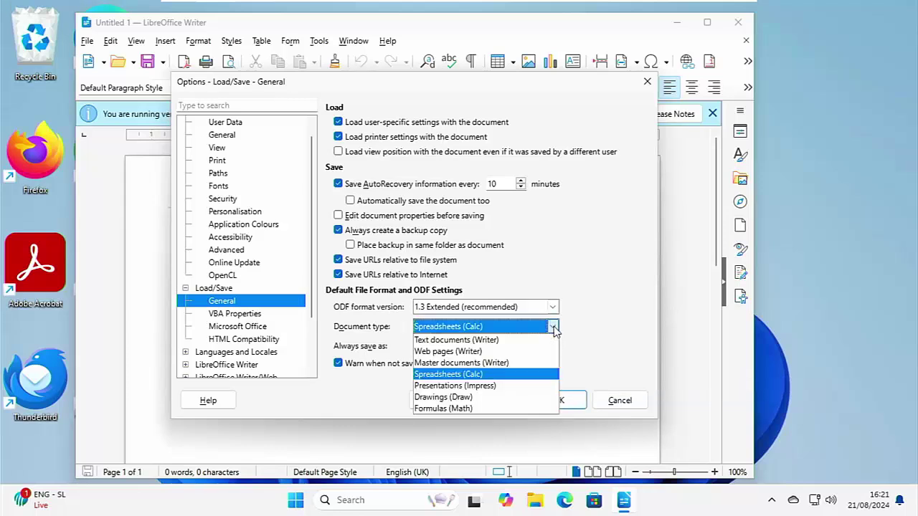
click(467, 387)
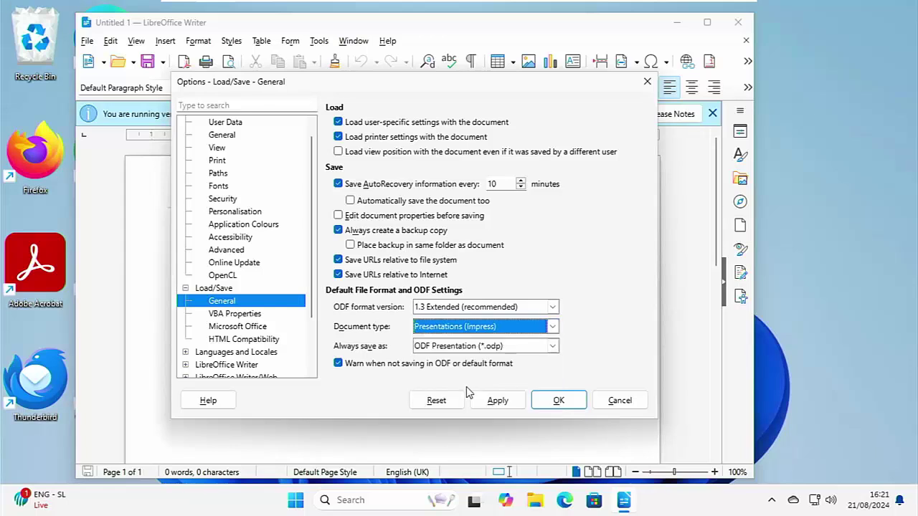
click(553, 347)
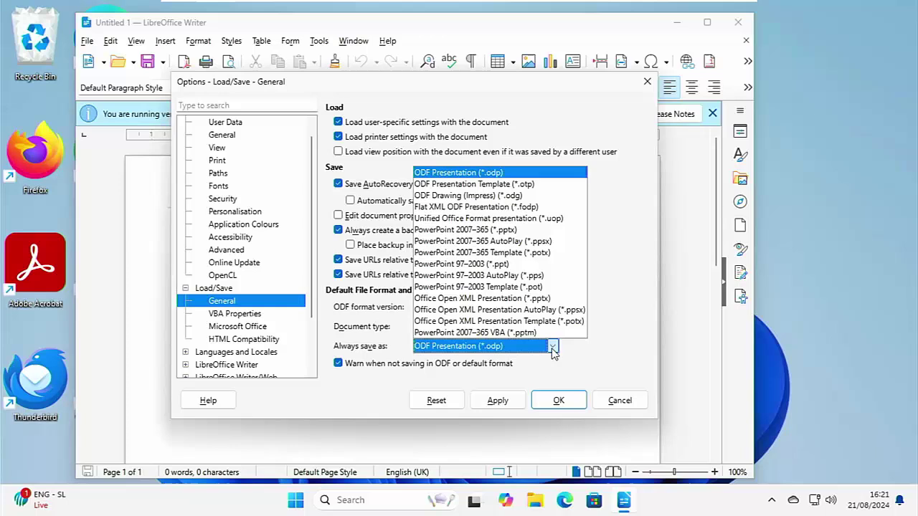
click(549, 234)
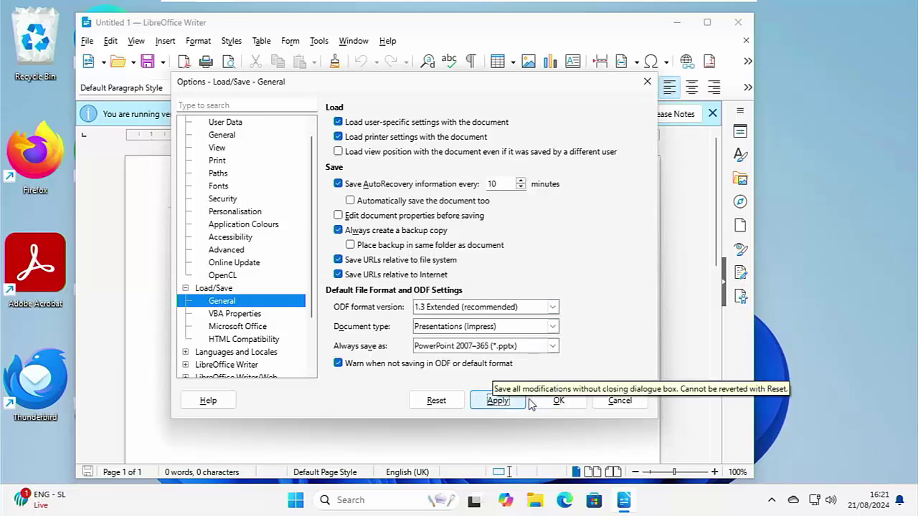
click(556, 401)
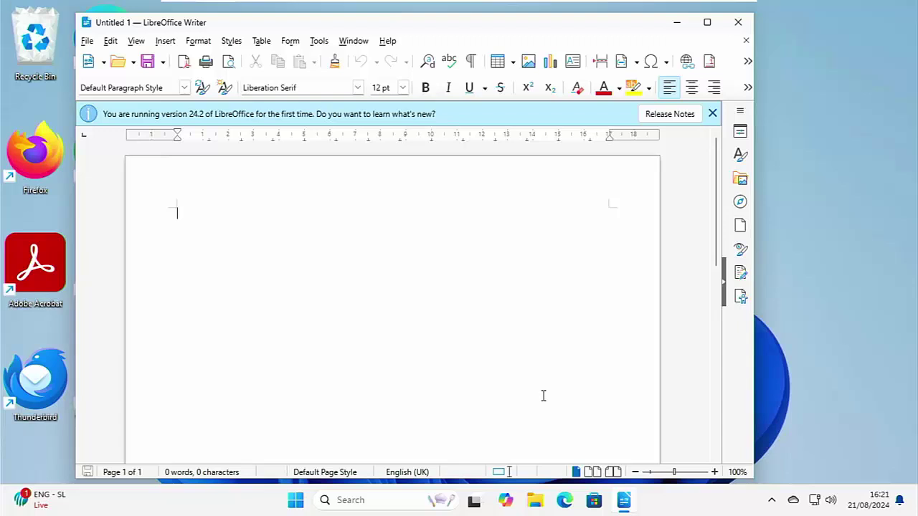
Enter the sample text "bmbvmvbm" to check the default Save As file type, and close the document without saving
text(bmbvmvbm)
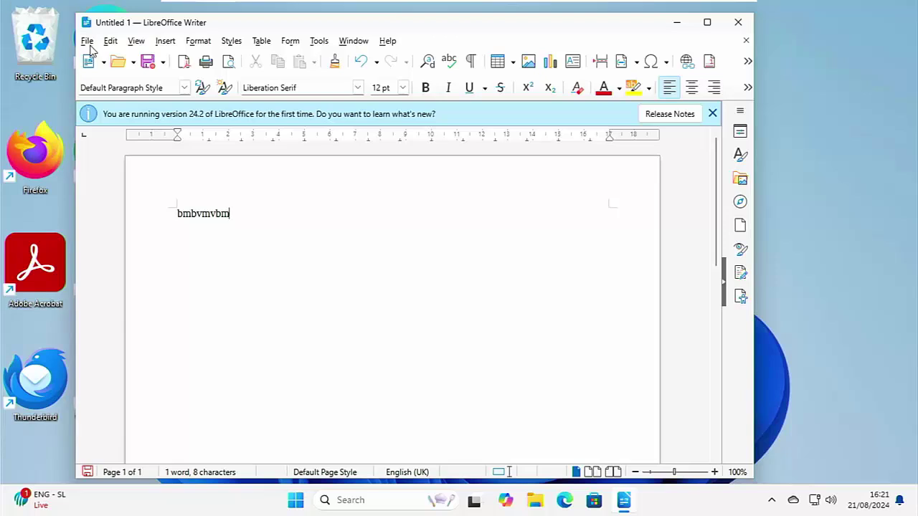
click(86, 42)
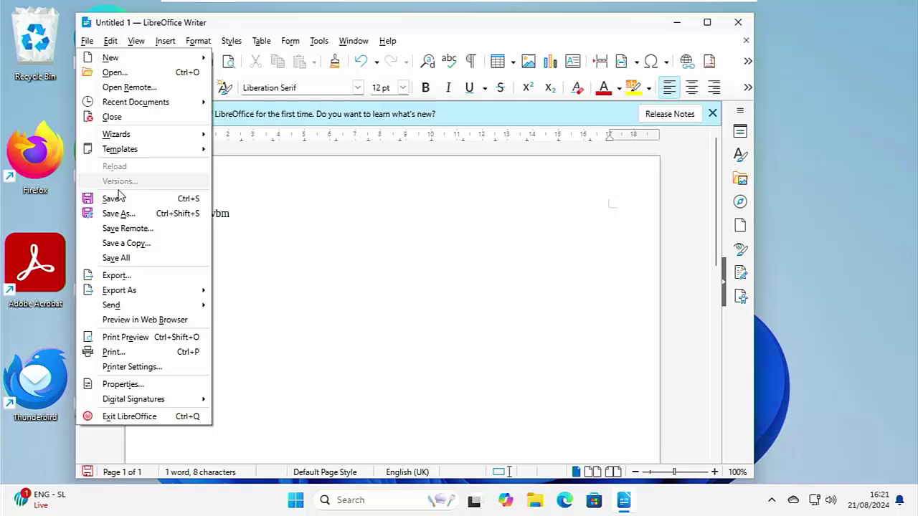
click(119, 213)
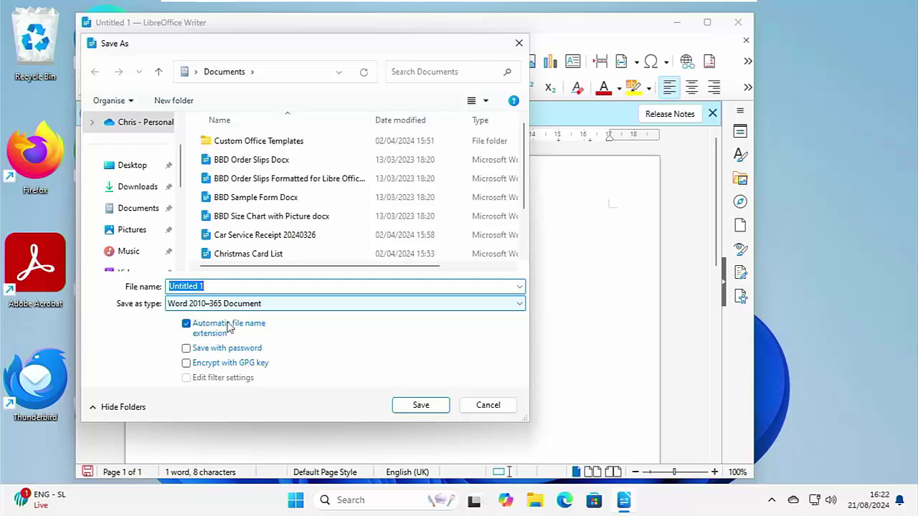
click(485, 411)
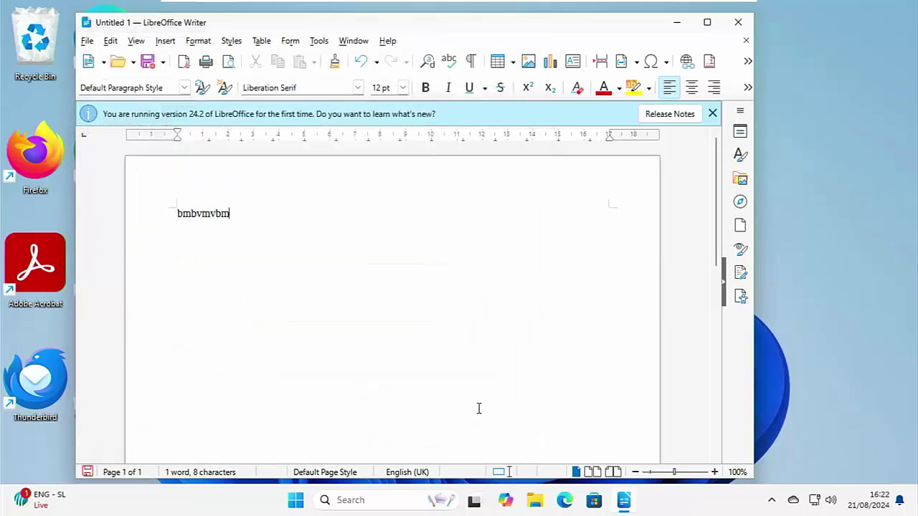
click(739, 22)
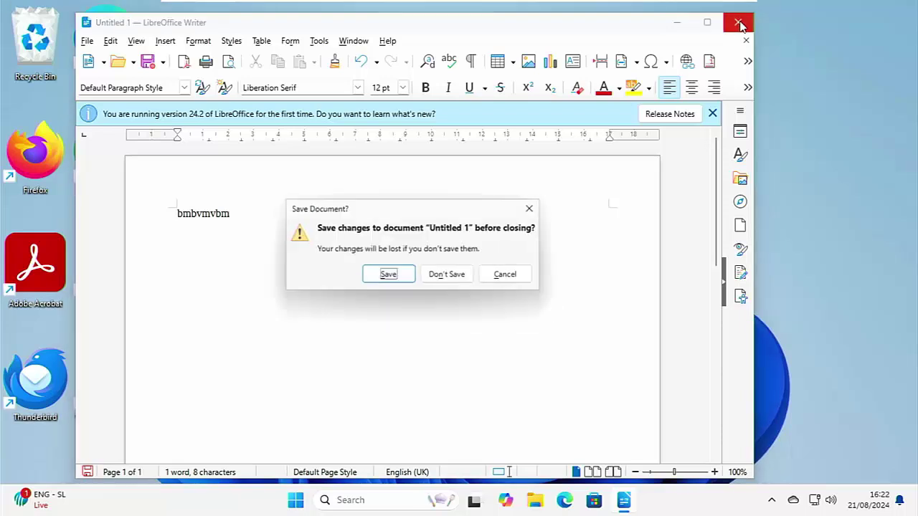
click(471, 276)
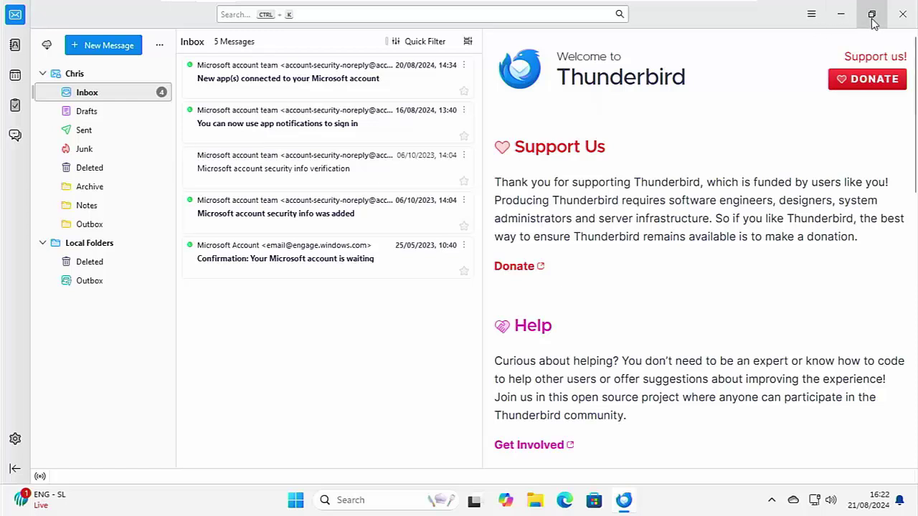
Close Thunderbird, and launch VLC media player to check that it opens before closing it
click(902, 15)
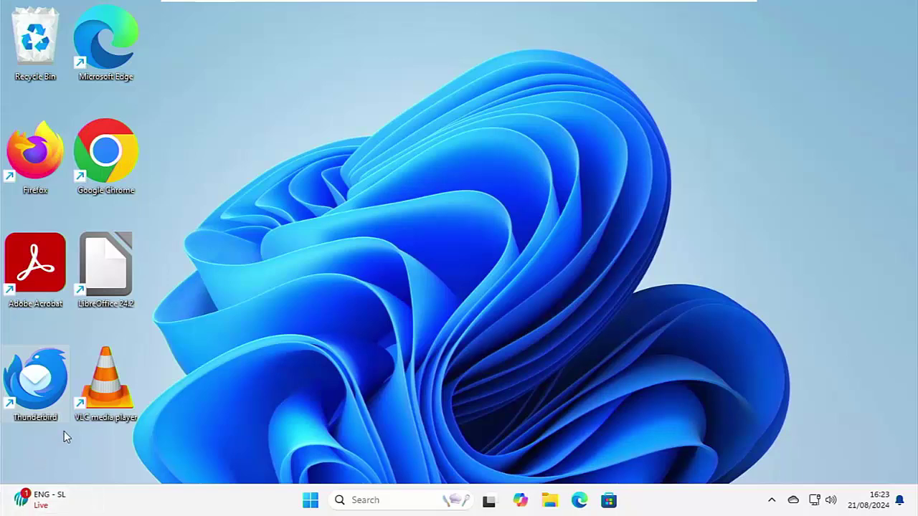
double_click(107, 405)
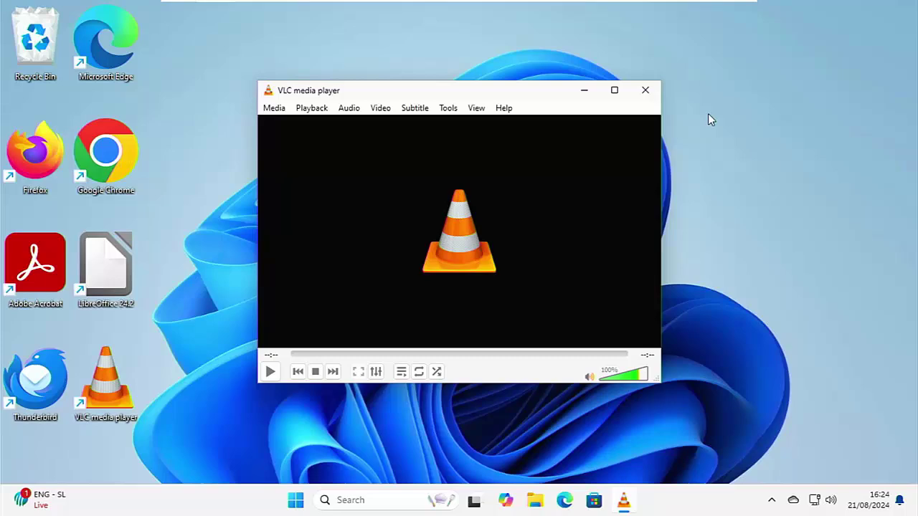
click(644, 90)
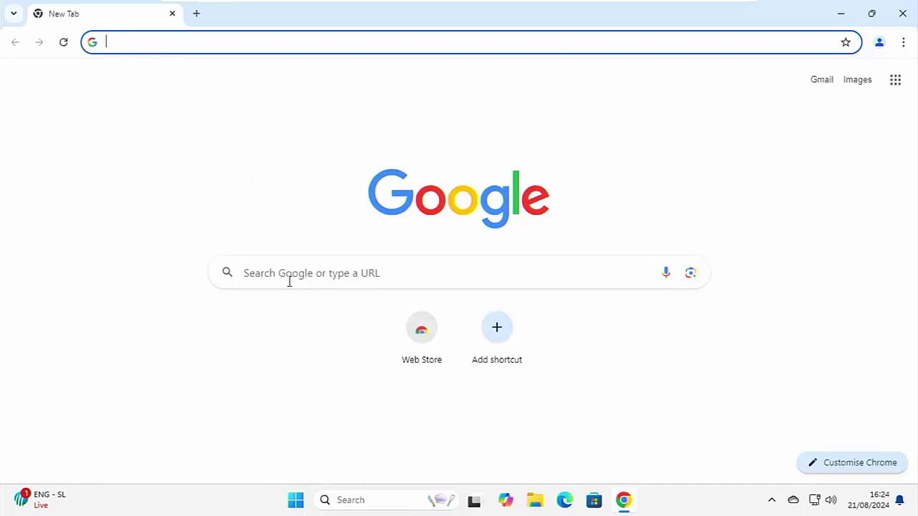
Open the web page cwtek.co.uk/wd in Chrome and consent to the site's data use
click(159, 41)
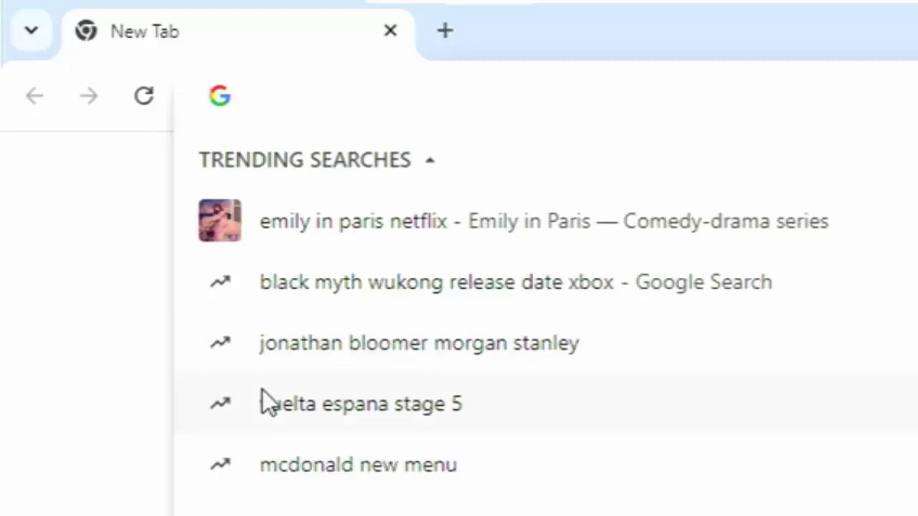
text(cwtek)
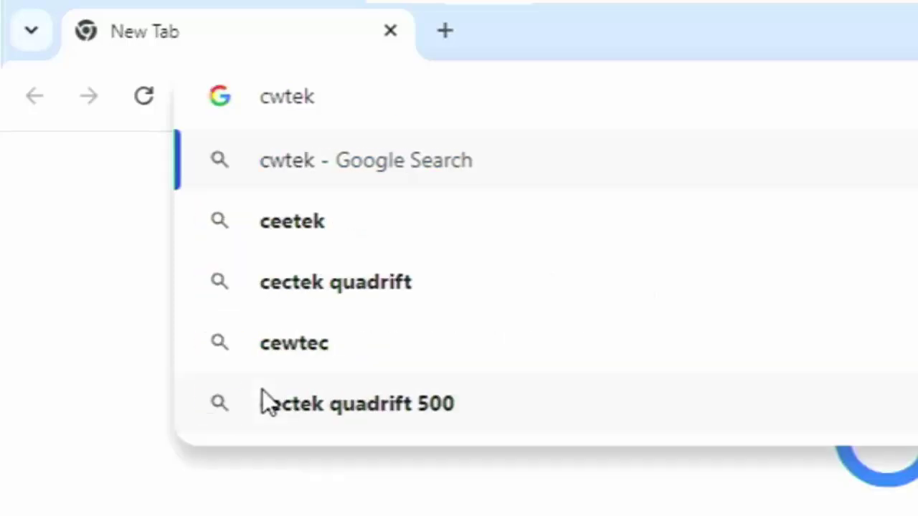
text(.co)
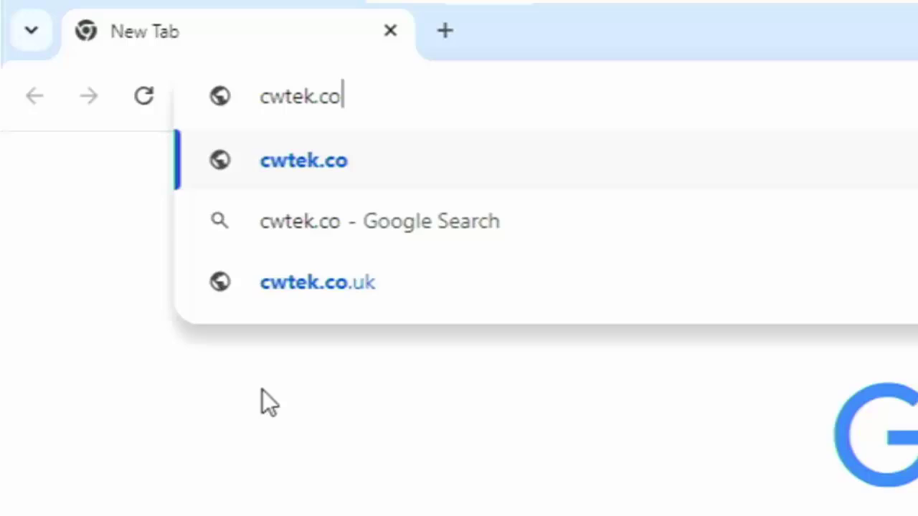
text(.uk/wd)
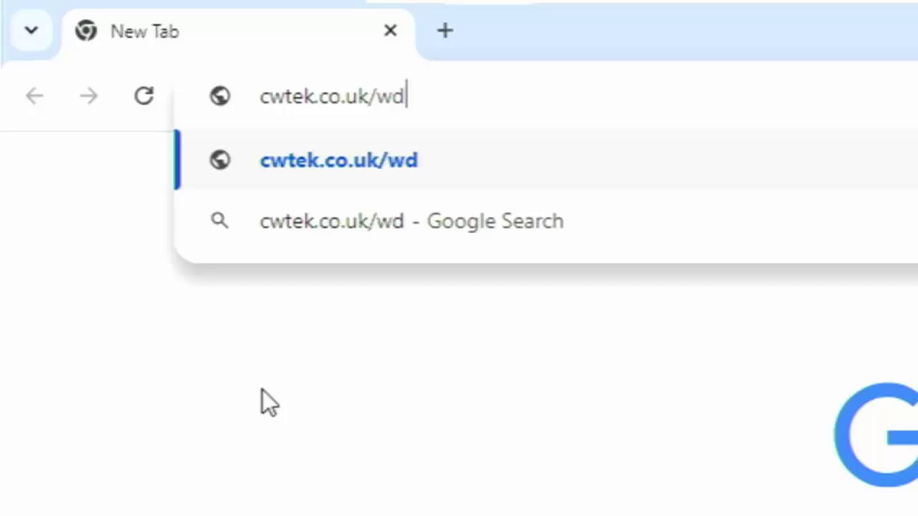
key(Return)
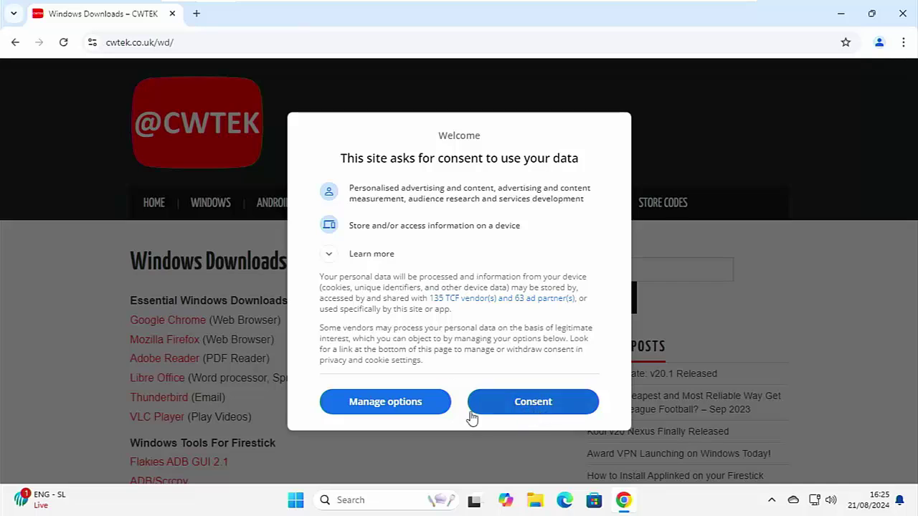
click(563, 409)
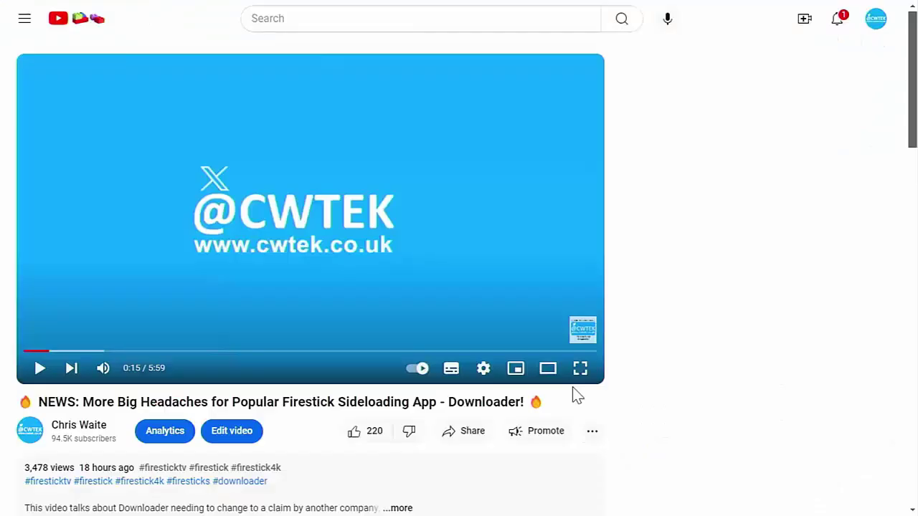
Preview a £75.00 Super Thanks for the Downloader news video on YouTube and close it without buying
click(592, 431)
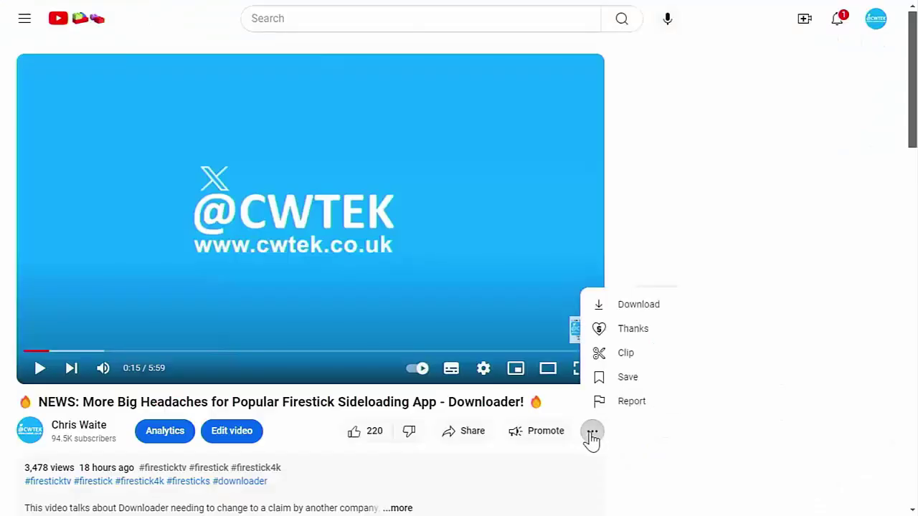
click(633, 330)
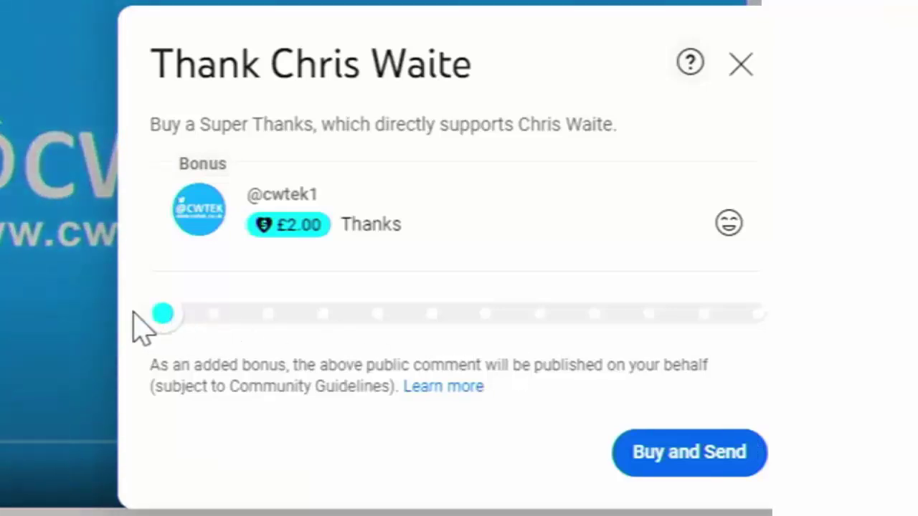
drag(153, 314, 537, 332)
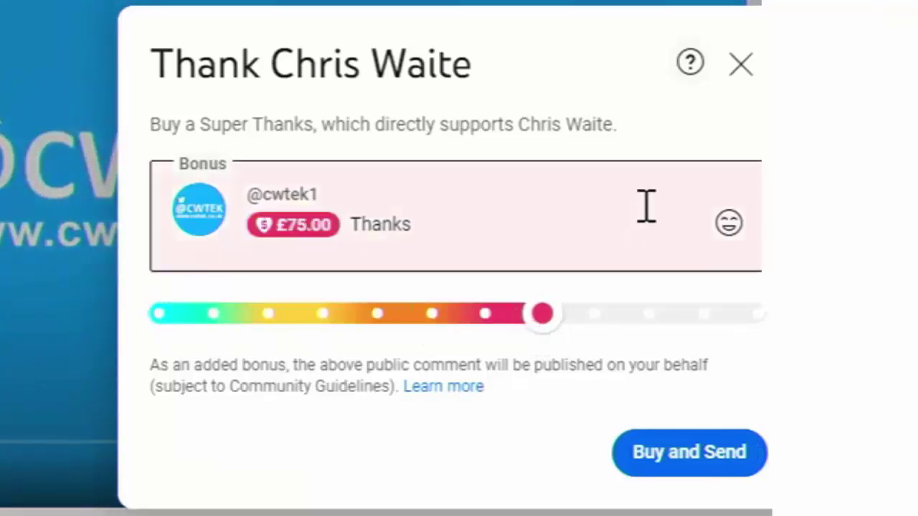
click(737, 64)
Expand the video's description and look through its channel, website, Amazon shop and Fire TV product links
scroll(476, 241, down, 2)
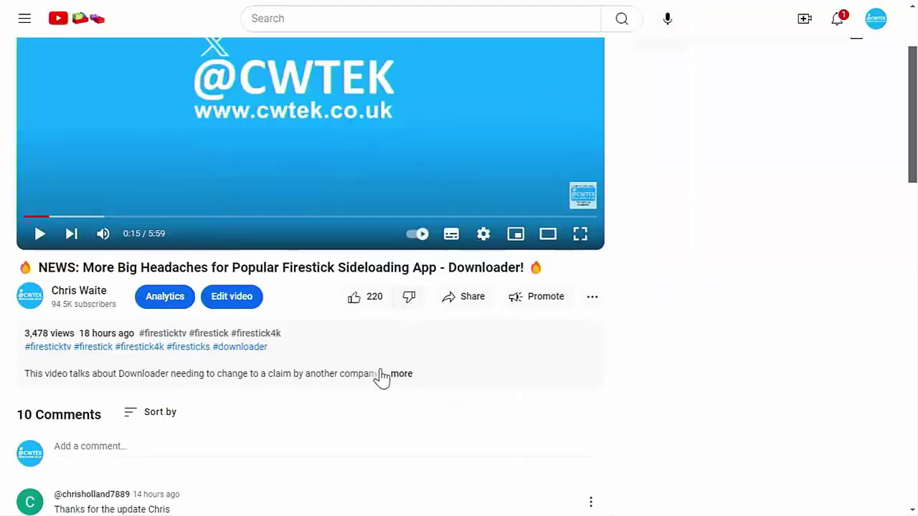
click(398, 374)
scroll(404, 380, down, 3)
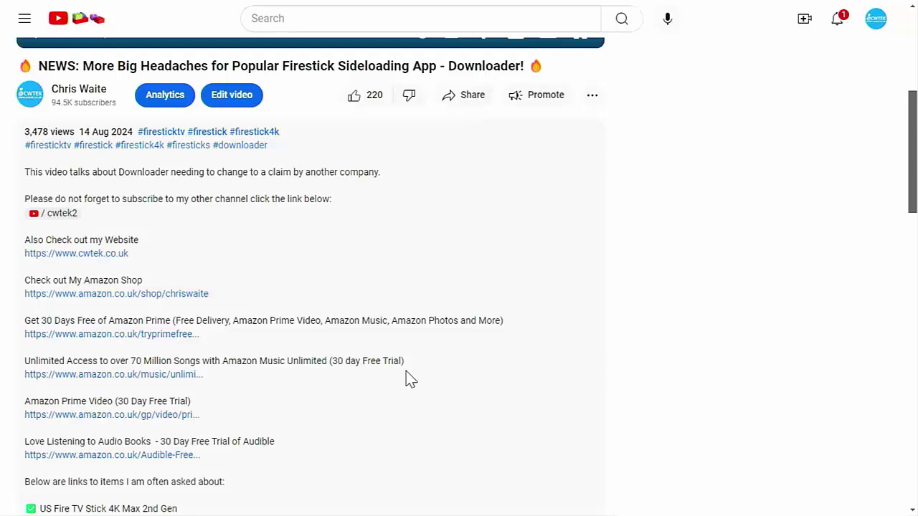
scroll(410, 379, down, 3)
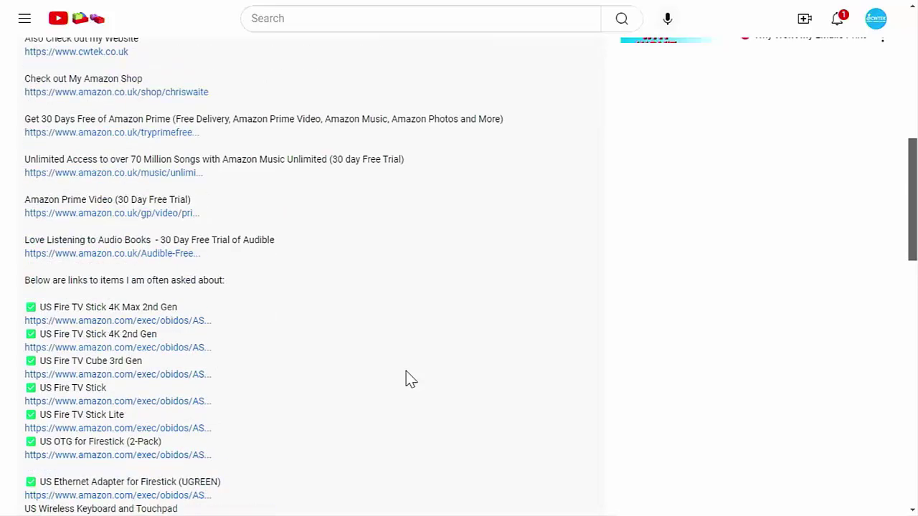
scroll(410, 379, up, 2)
scroll(406, 379, up, 4)
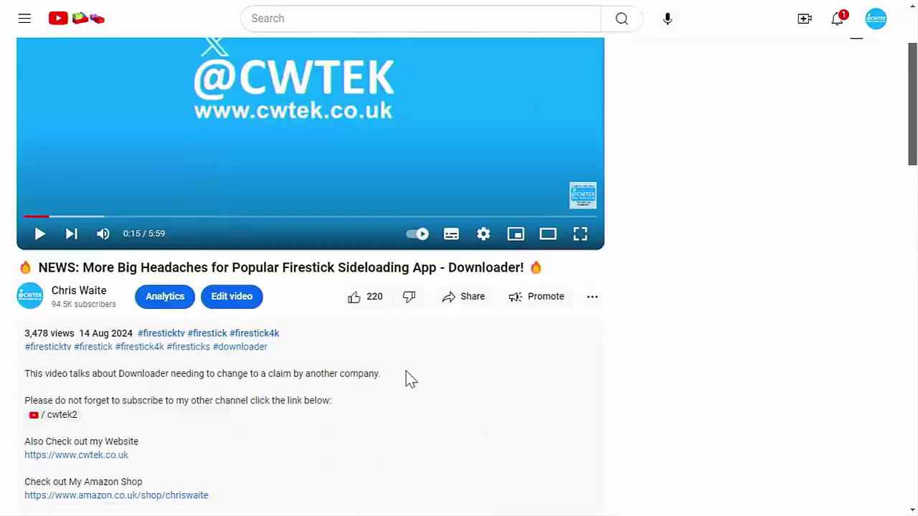
Preview a £15.00 Super Thanks for the same video and close it without buying
click(591, 297)
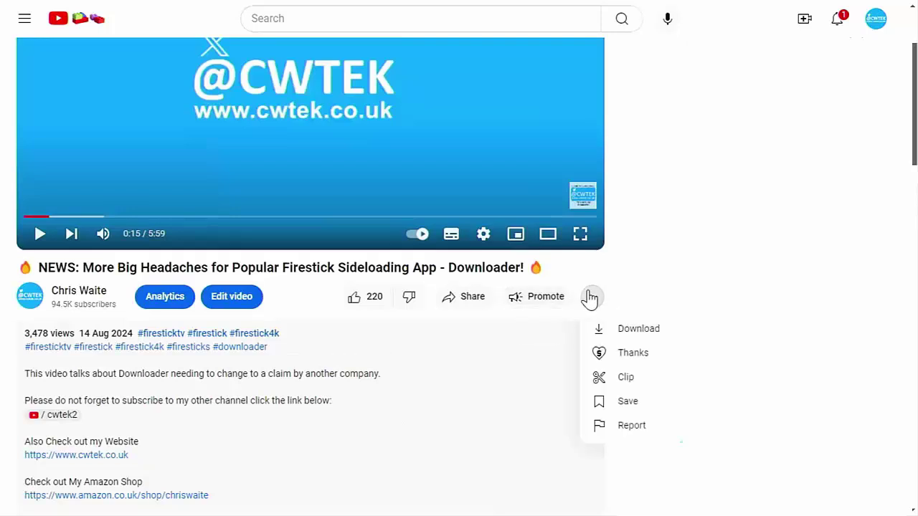
click(618, 355)
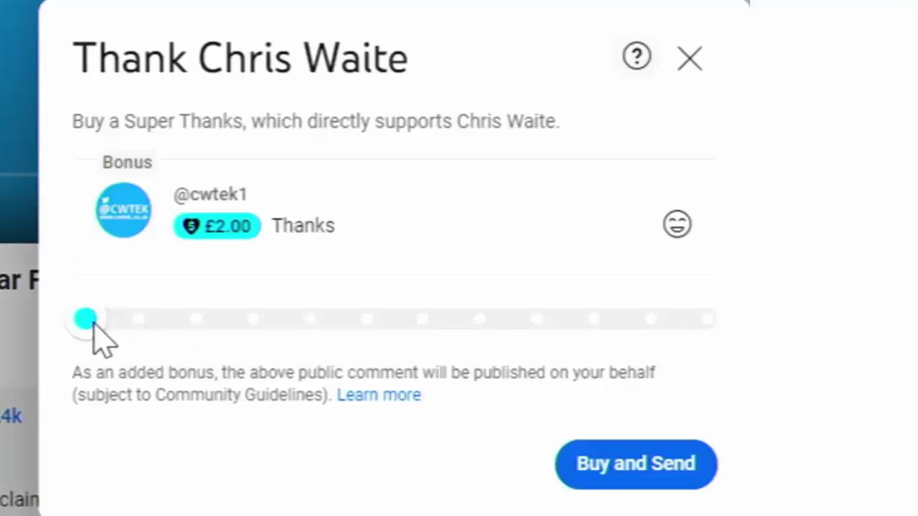
drag(119, 322, 282, 322)
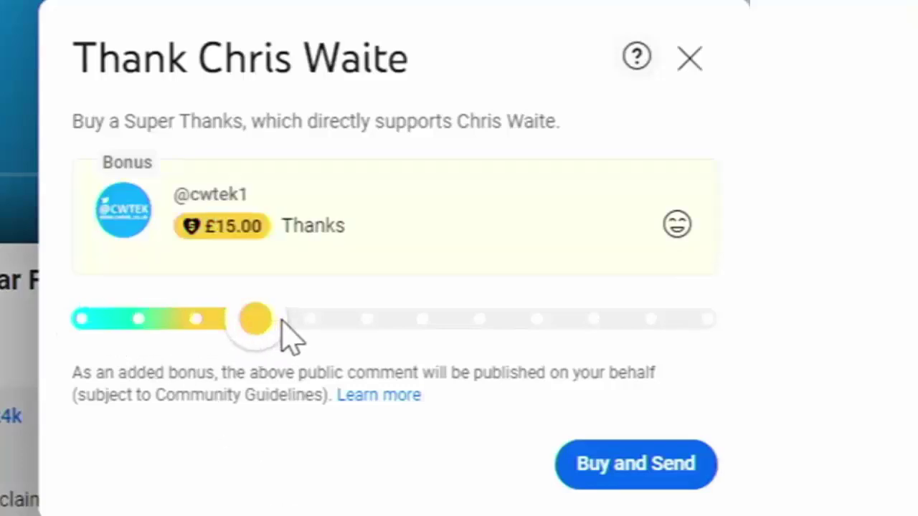
click(690, 58)
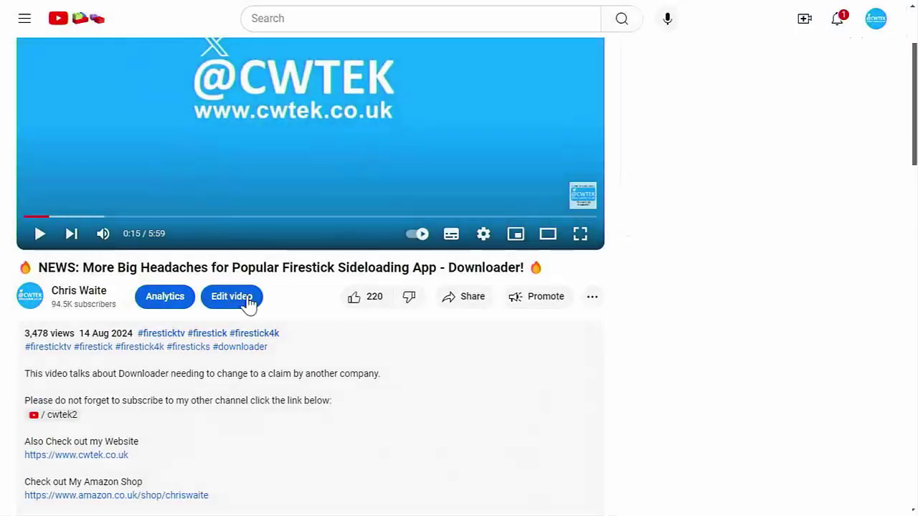
Open the video creator's channel page and browse its videos, playlists, Shorts and Fire TV Stick section
click(36, 304)
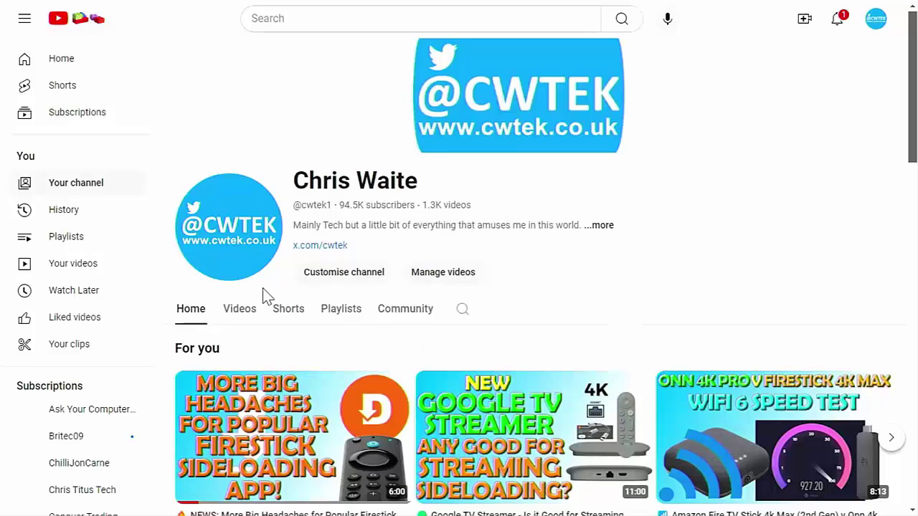
scroll(498, 304, down, 1)
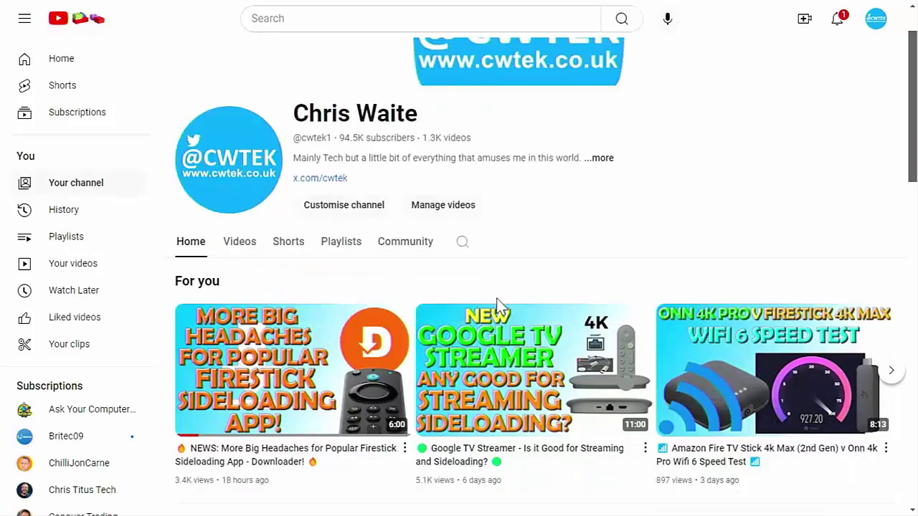
scroll(497, 303, down, 5)
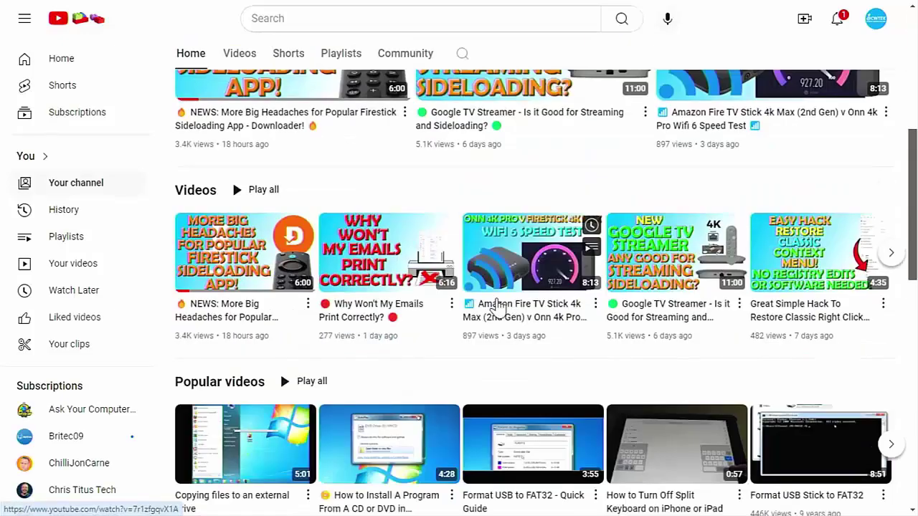
scroll(497, 307, down, 5)
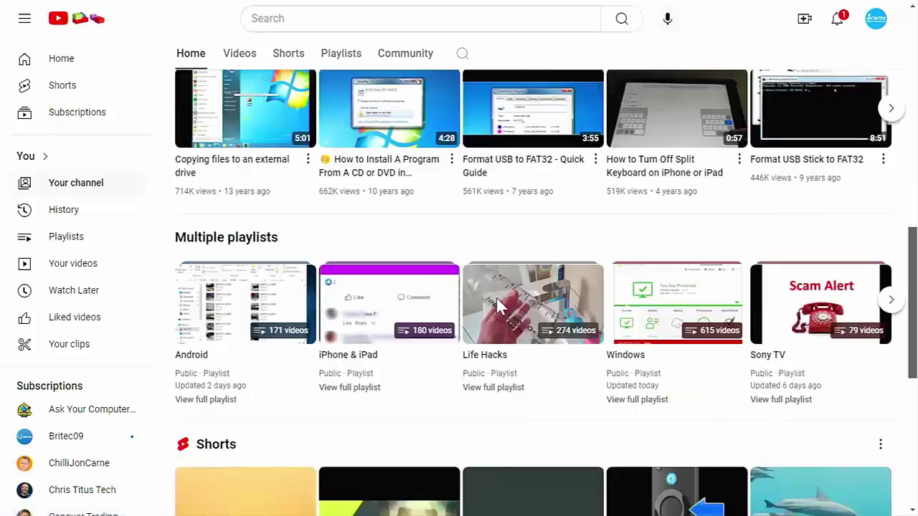
scroll(497, 299, down, 1)
scroll(496, 305, down, 2)
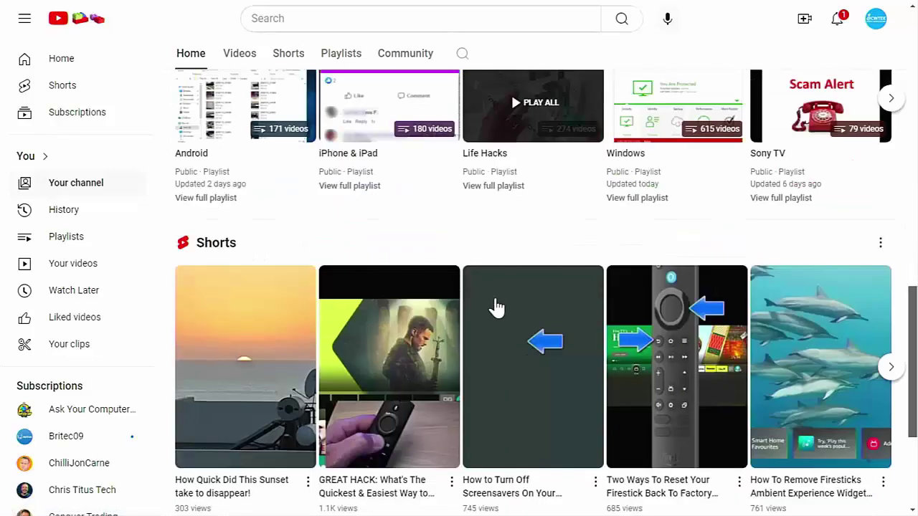
scroll(496, 306, down, 3)
scroll(496, 307, down, 1)
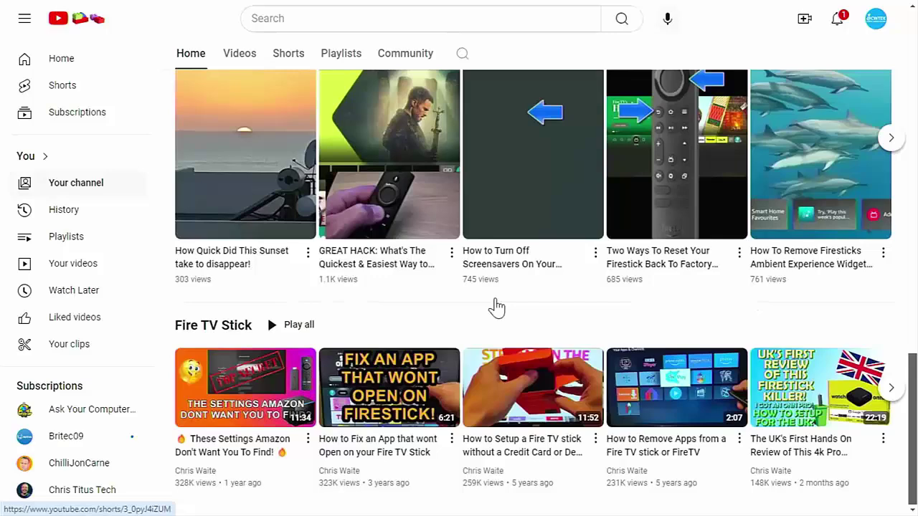
scroll(495, 307, up, 3)
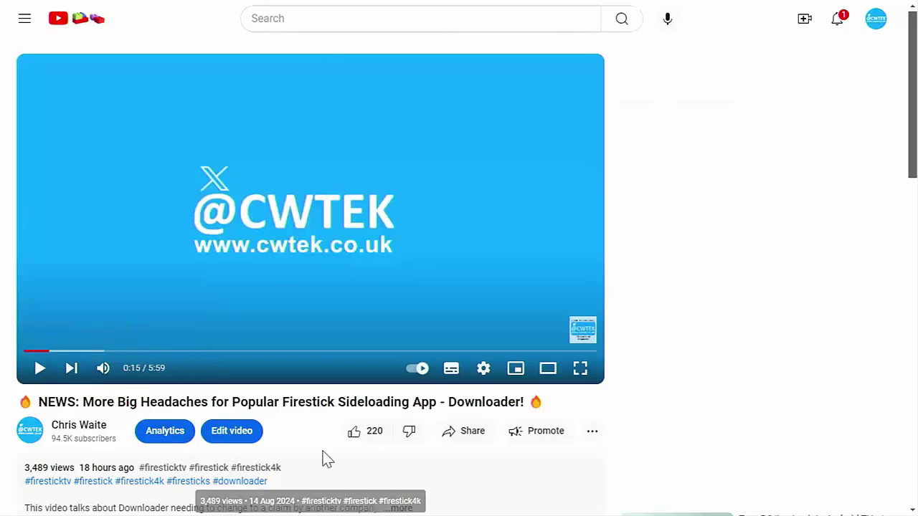
Open the sharing options for the Downloader news video
click(443, 439)
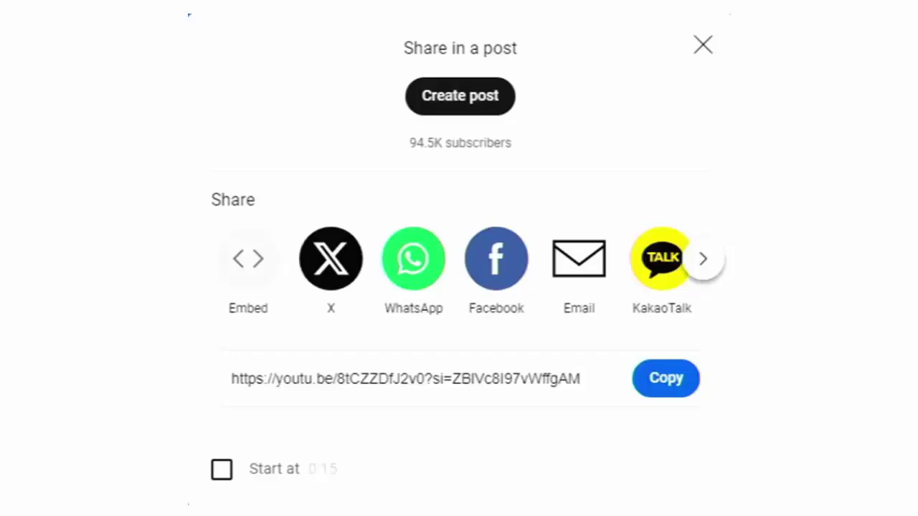